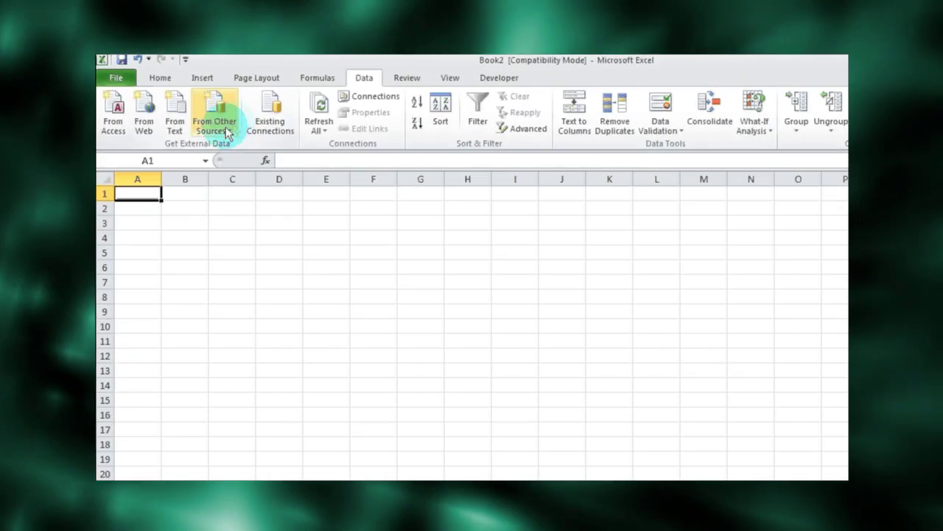
- Add CompanyName to the grid and bring the Employees 2003 table into the query
left_click(228, 132)
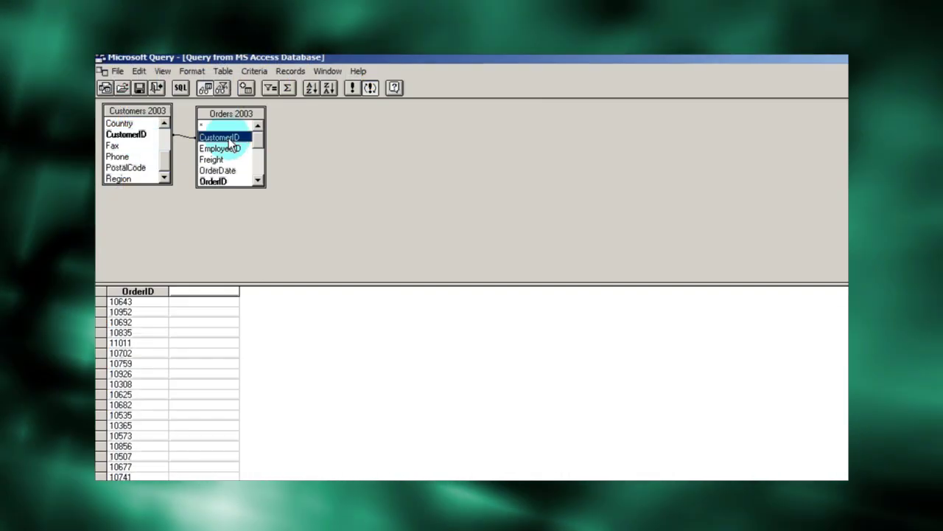
scroll(133, 147, "up", 2)
double_click(131, 145)
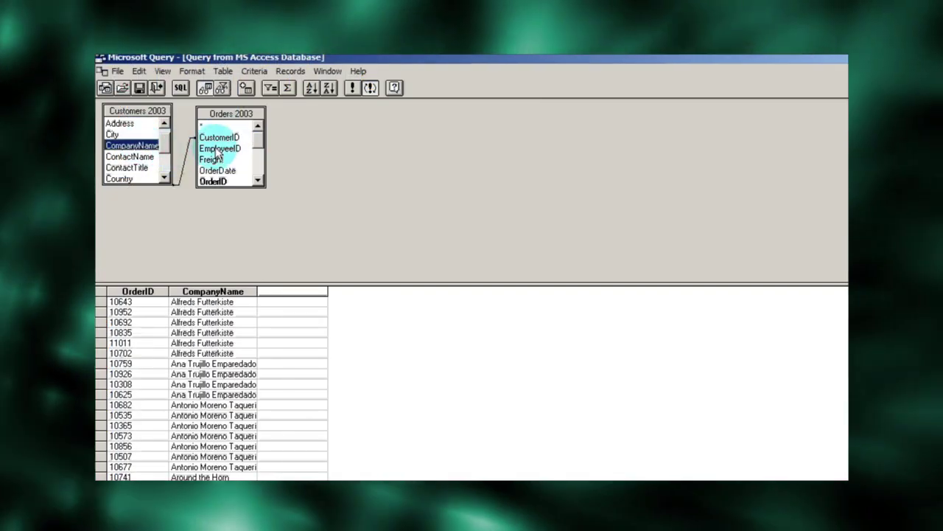
left_click(640, 198)
left_click(634, 218)
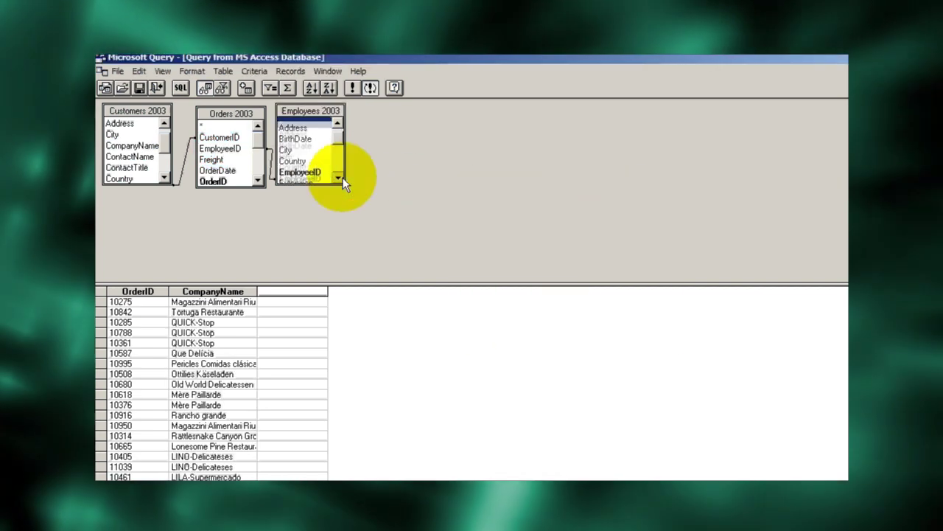
left_click(341, 178)
- Add FirstName, LastName, OrderDate, Freight, ShipAddress, ShipCity, ShipRegion, ShipPostalCode and ShipCountry grid columns
double_click(295, 146)
double_click(297, 178)
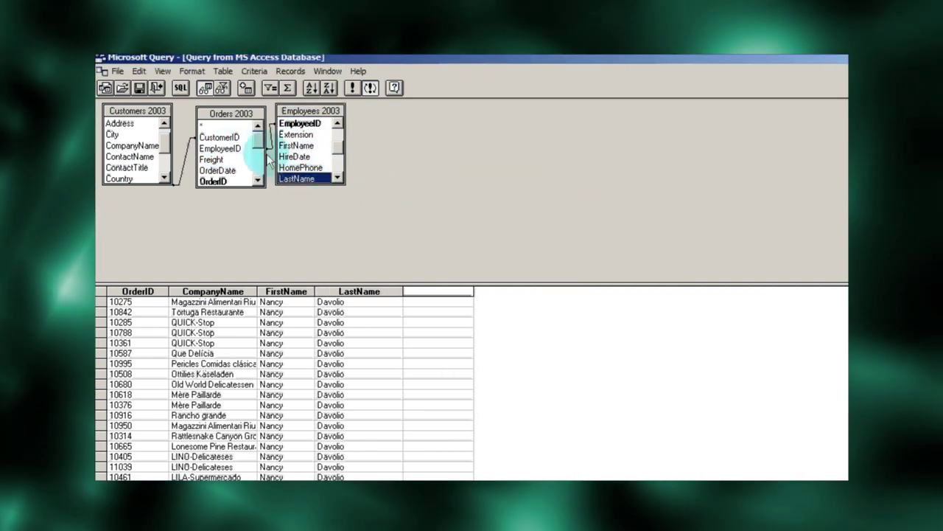
double_click(217, 170)
double_click(215, 159)
left_click(258, 180)
double_click(221, 137)
double_click(222, 148)
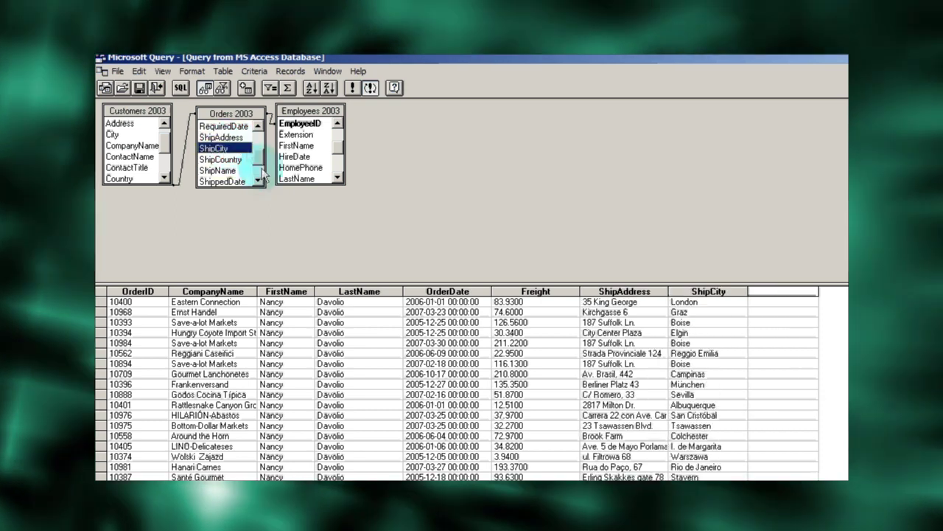
left_click(258, 179)
left_click(258, 179)
double_click(220, 181)
double_click(225, 170)
double_click(219, 137)
- Add the Order Details 2003 and Products 2003 tables to the query
left_click(245, 88)
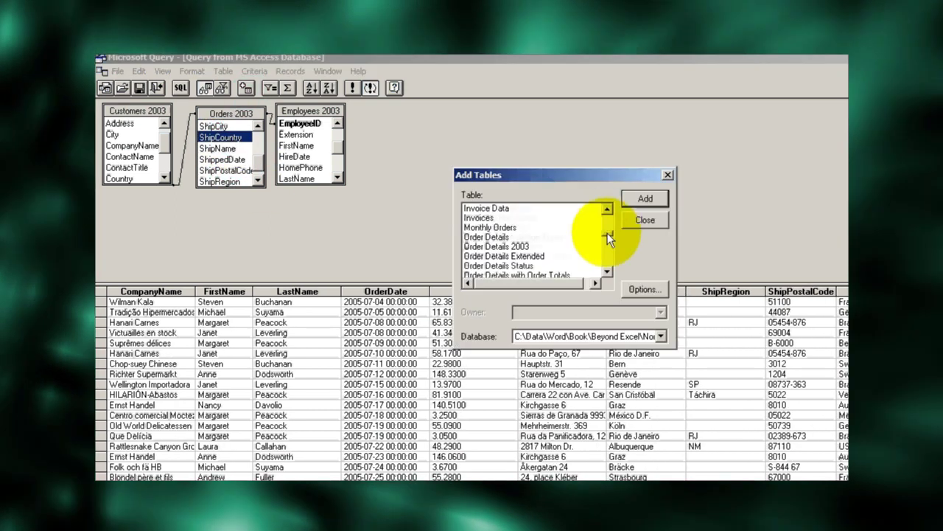
scroll(607, 233, "down", 2)
left_click(496, 227)
left_click(646, 199)
left_click(645, 220)
scroll(261, 163, "up", 2)
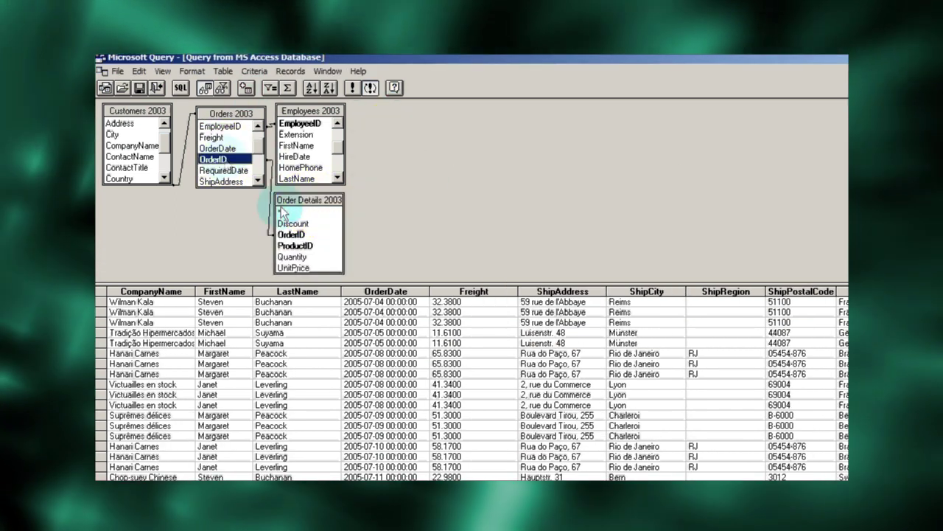
double_click(295, 245)
left_click(246, 88)
scroll(611, 247, "down", 2)
left_click(490, 218)
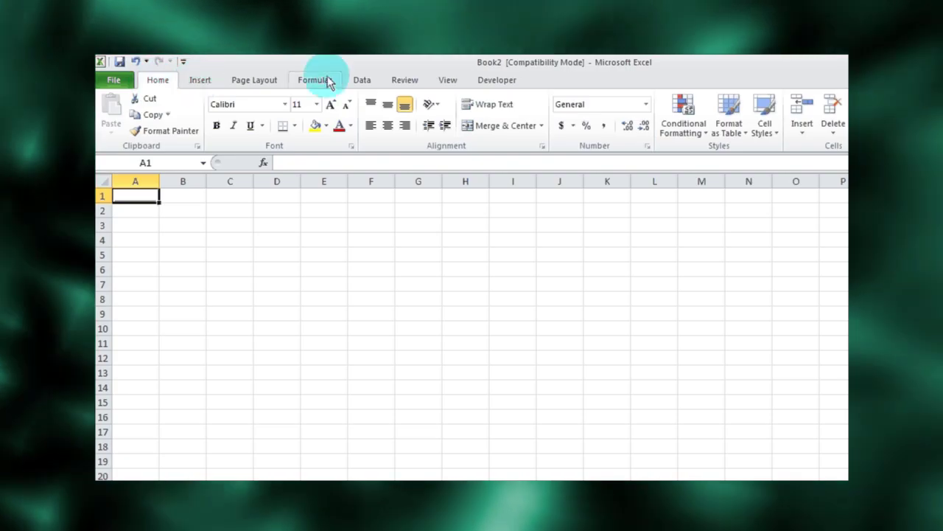
- Start a From Microsoft Query import on the Data tab with MS Access Database as the source
left_click(360, 83)
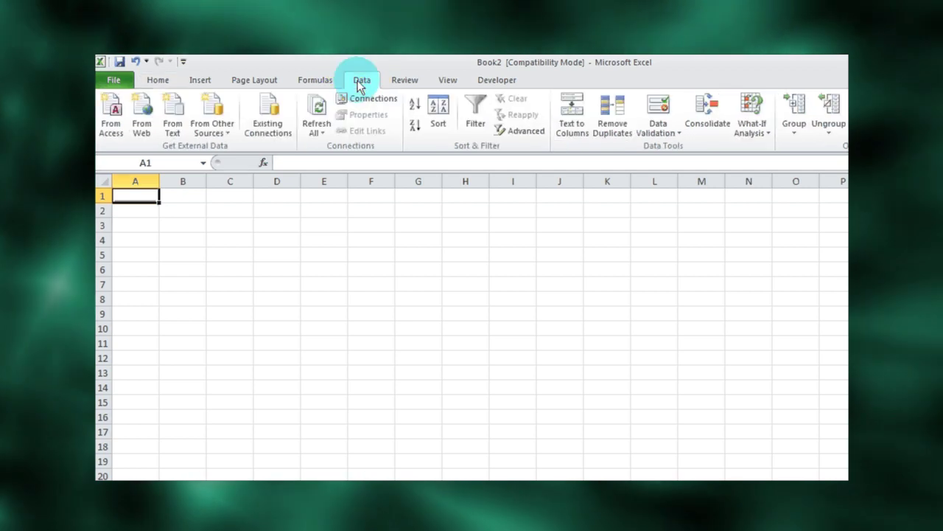
left_click(224, 133)
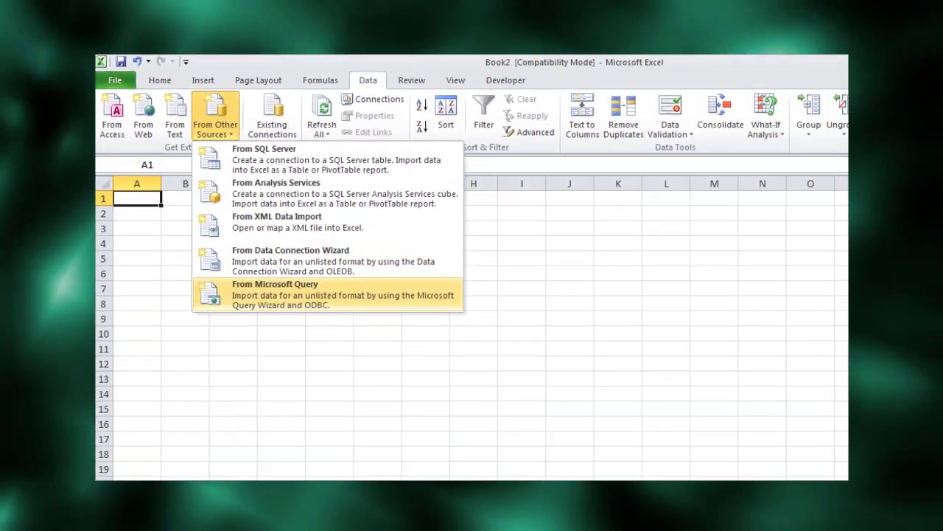
left_click(309, 372)
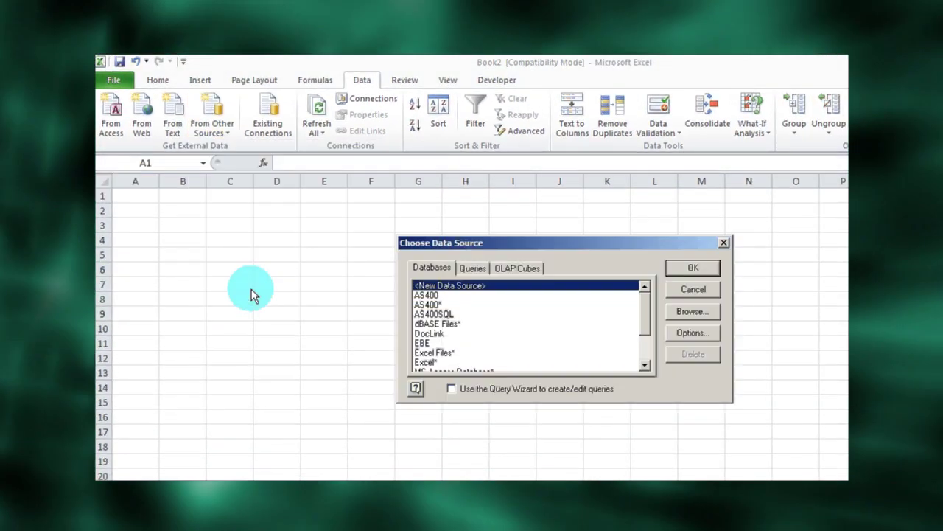
left_click_drag(644, 309, 648, 325)
left_click(501, 343)
scroll(500, 344, "down", 1)
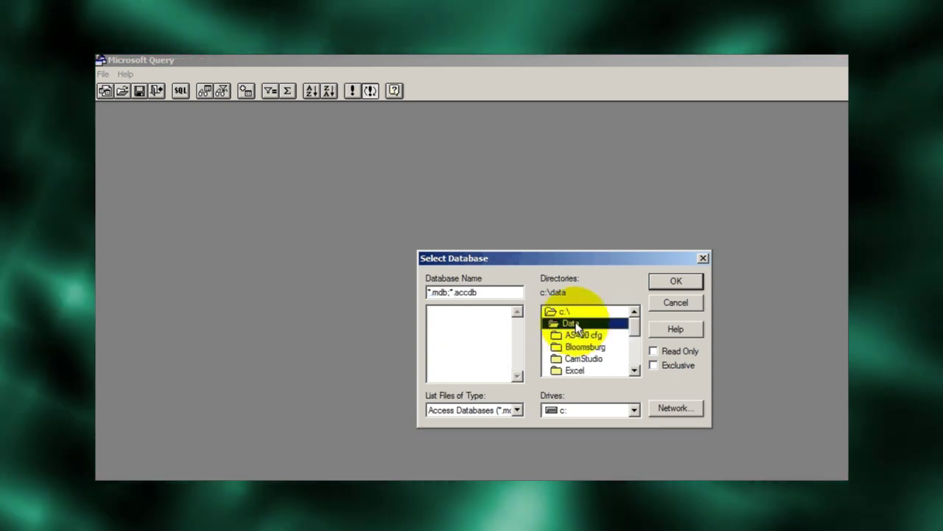
- Browse to c:\Data\Word\Book\Beyond Excel\Northwind and open Northwind 2003.accdb
left_click(633, 360)
double_click(574, 370)
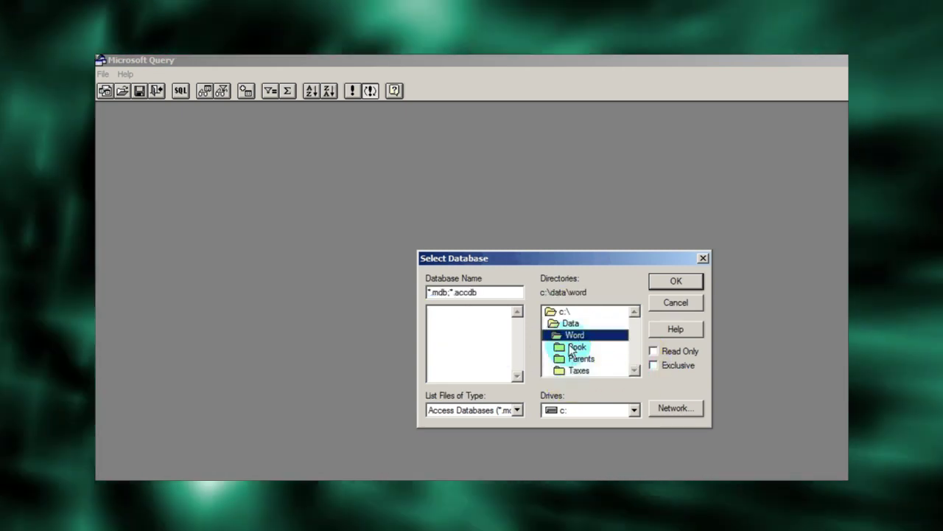
double_click(579, 345)
double_click(590, 346)
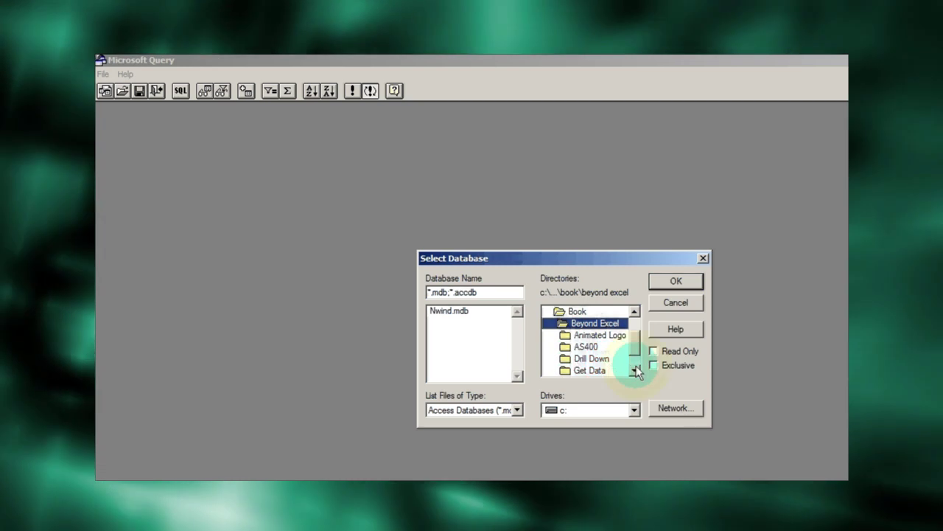
left_click(637, 372)
left_click(637, 372)
double_click(593, 355)
left_click(463, 310)
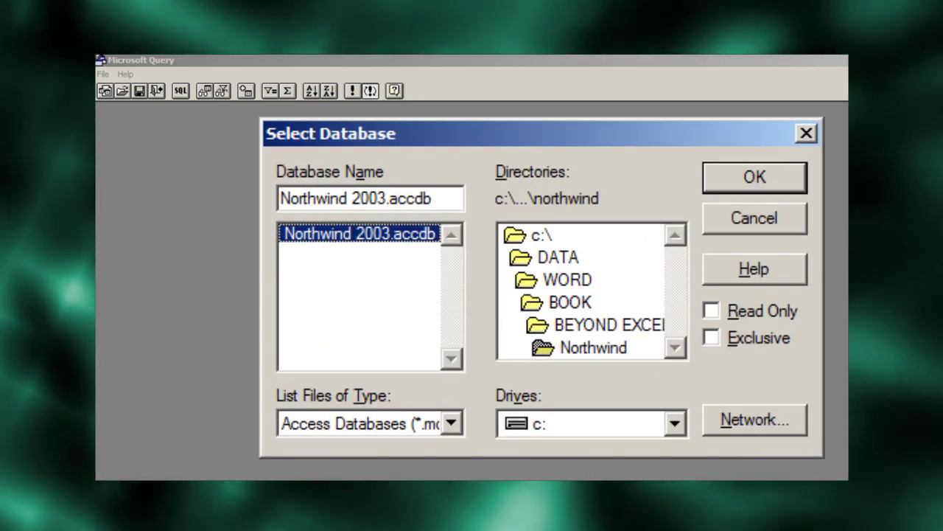
double_click(453, 310)
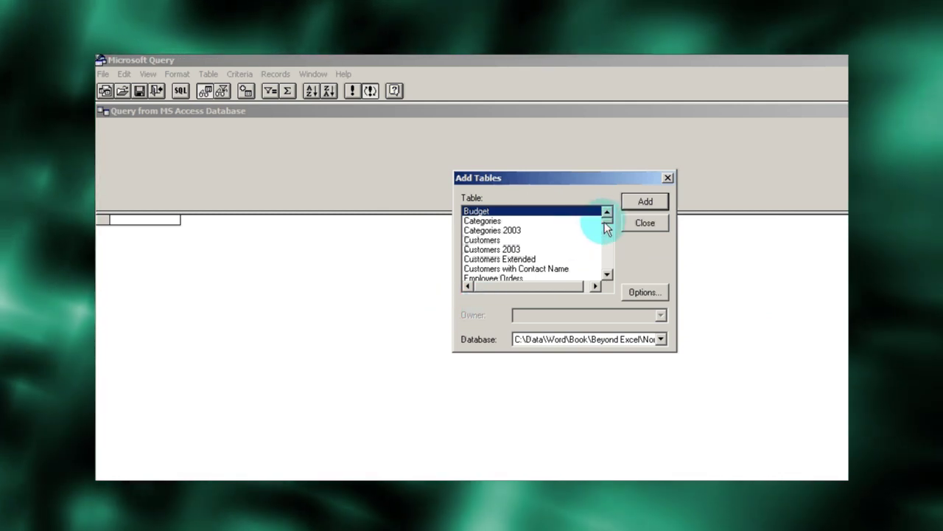
- Add the Orders 2003 table to the query and close Add Tables
left_click_drag(607, 222, 609, 245)
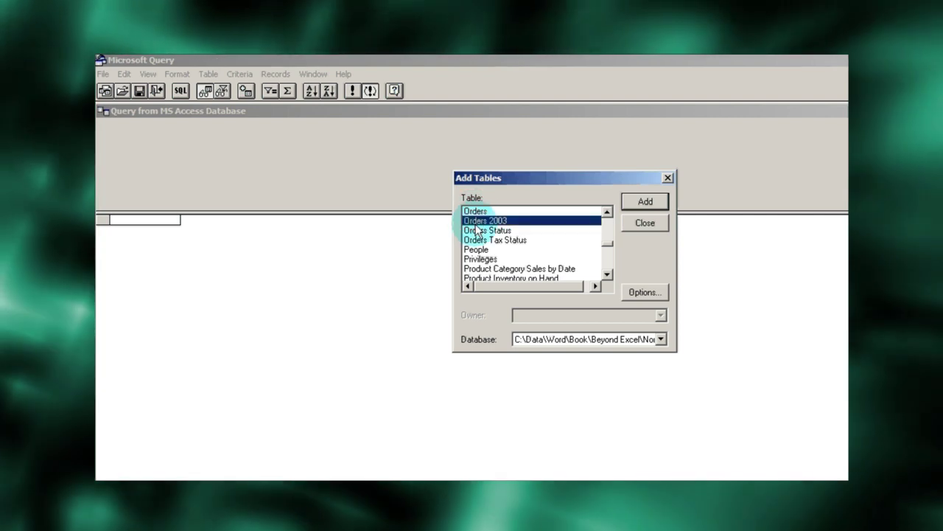
key("Return")
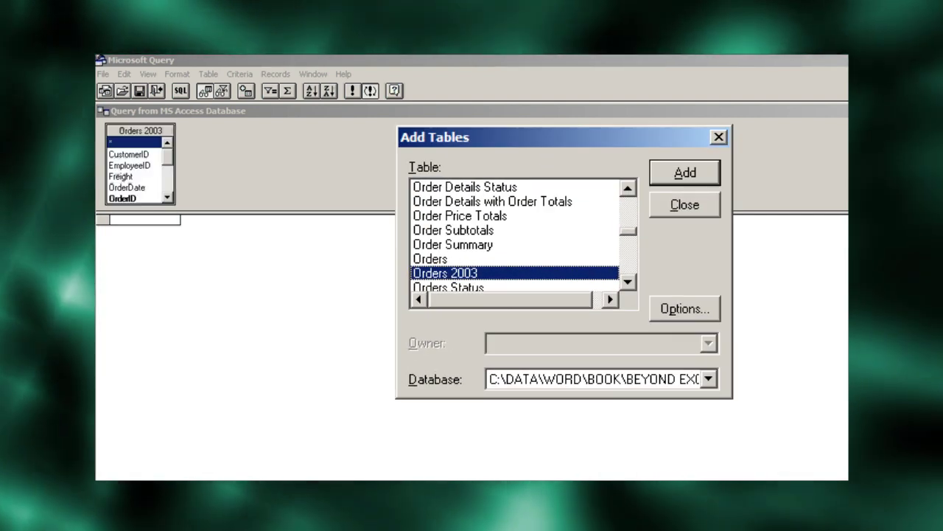
left_click(551, 132)
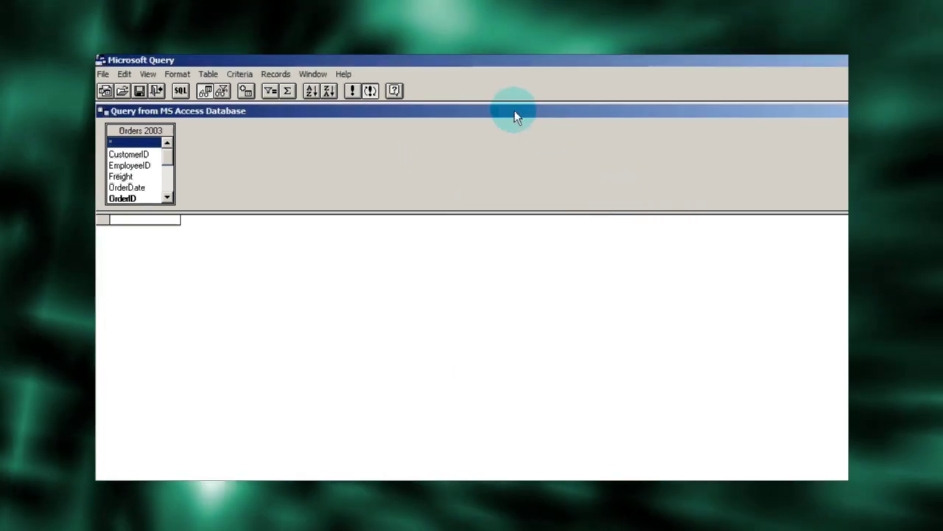
- Maximize the query window, enlarge the table pane and move the Orders 2003 box right
double_click(516, 112)
left_click_drag(444, 198, 447, 286)
left_click_drag(143, 119, 262, 136)
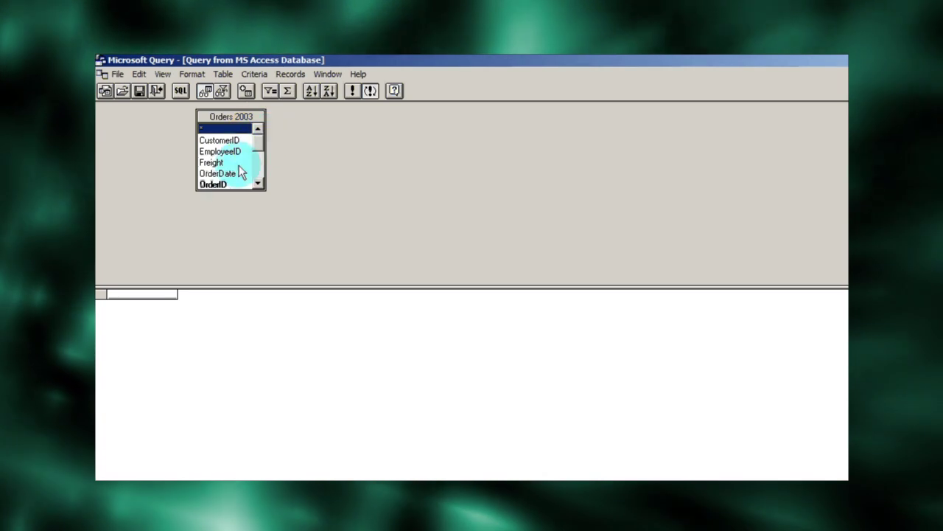
- Add OrderID from Orders 2003 as the first grid column
left_click(223, 184)
double_click(223, 184)
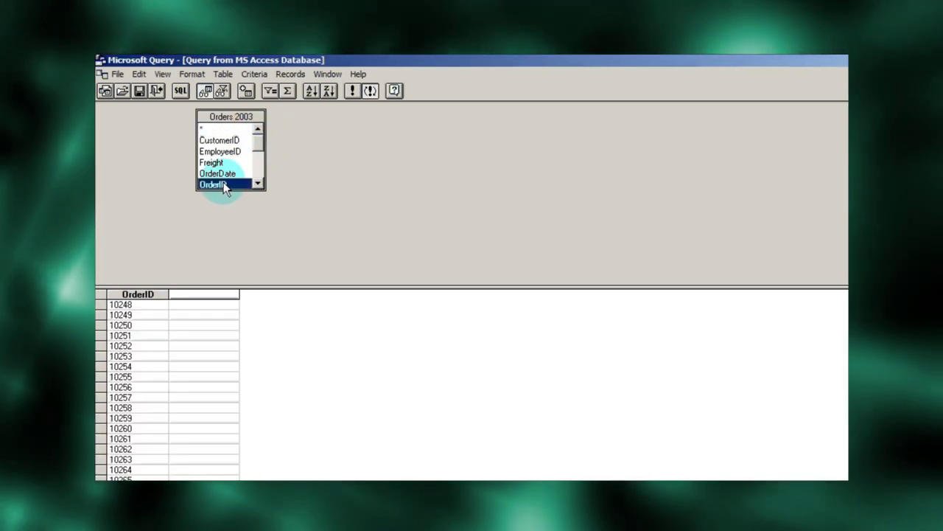
left_click(221, 141)
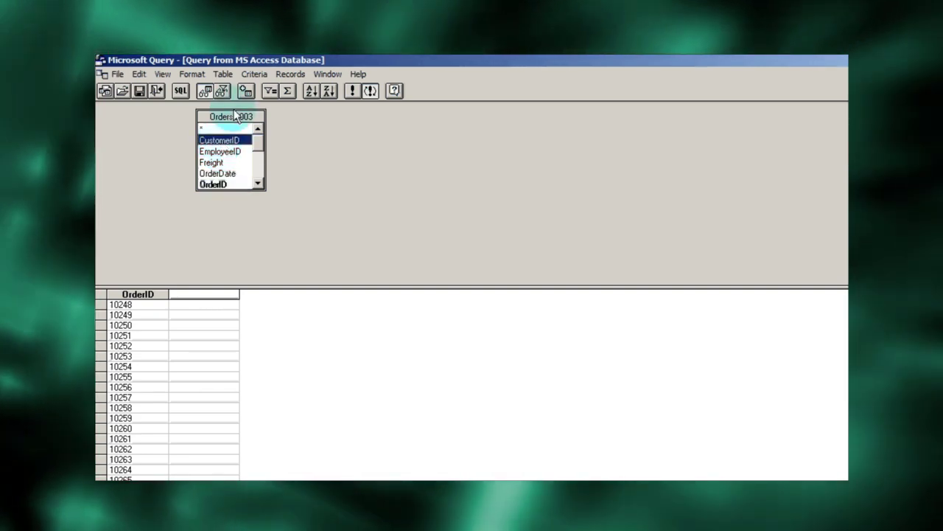
- Add the Customers 2003 table to the query alongside Orders 2003
left_click(245, 90)
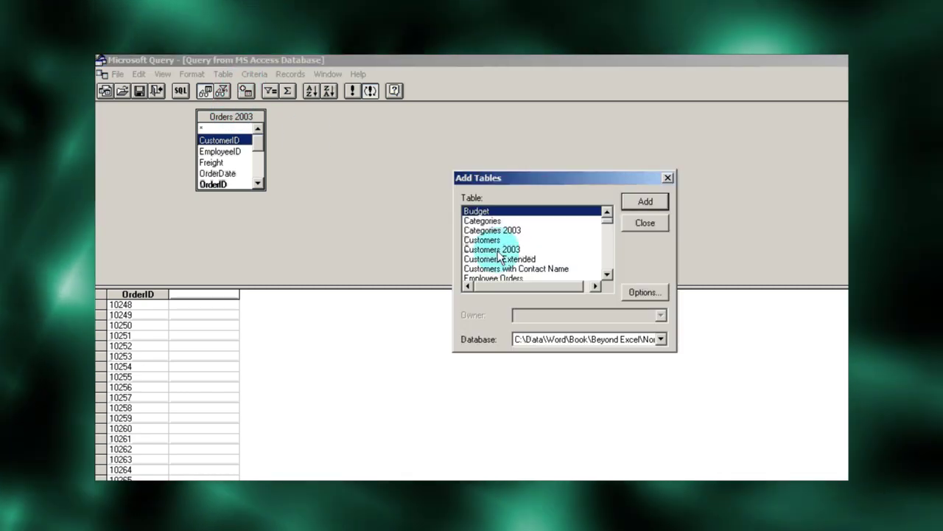
left_click(476, 246)
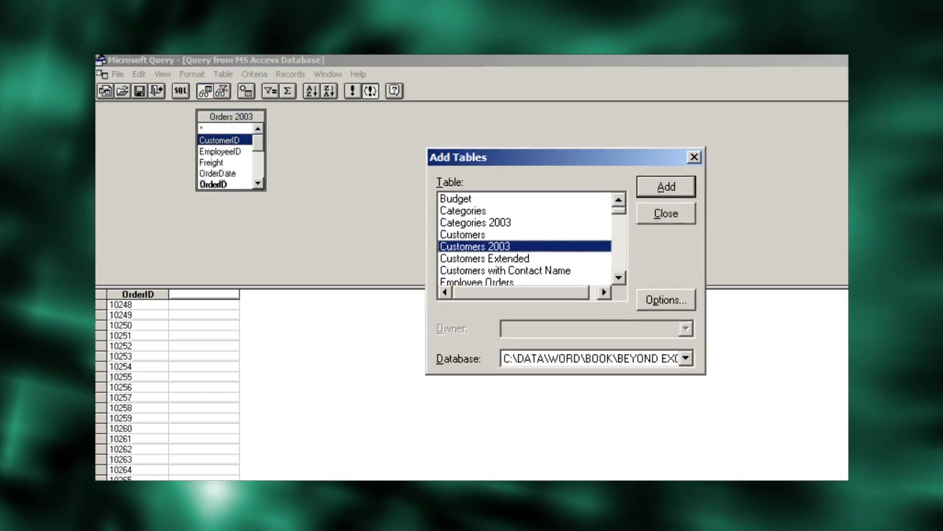
double_click(500, 255)
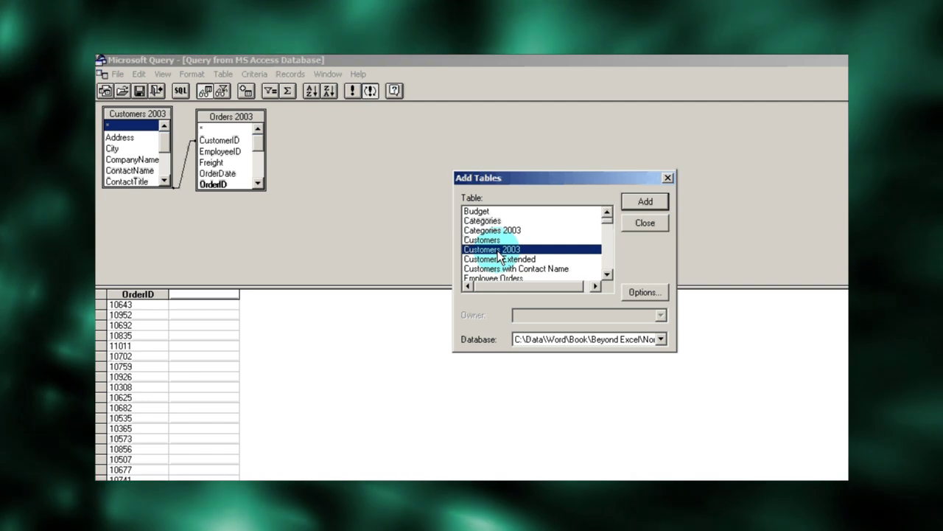
left_click(639, 223)
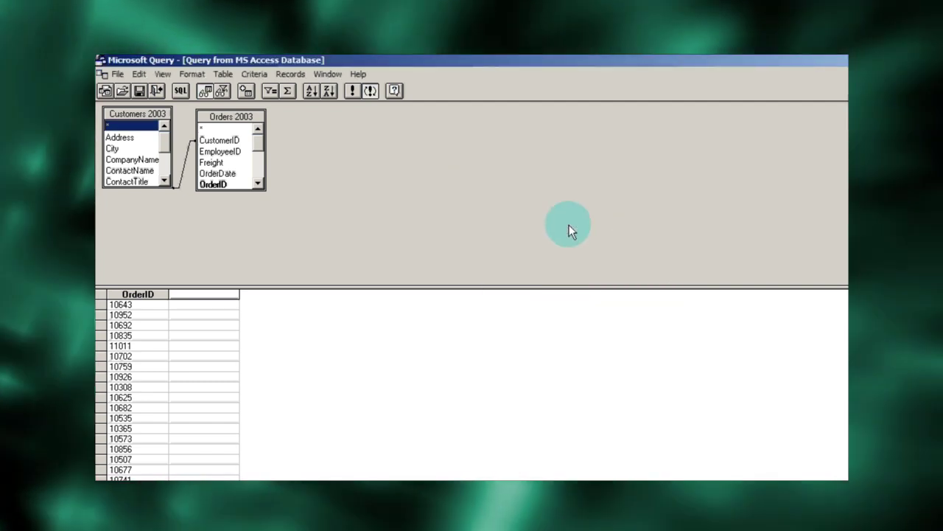
left_click_drag(167, 140, 168, 171)
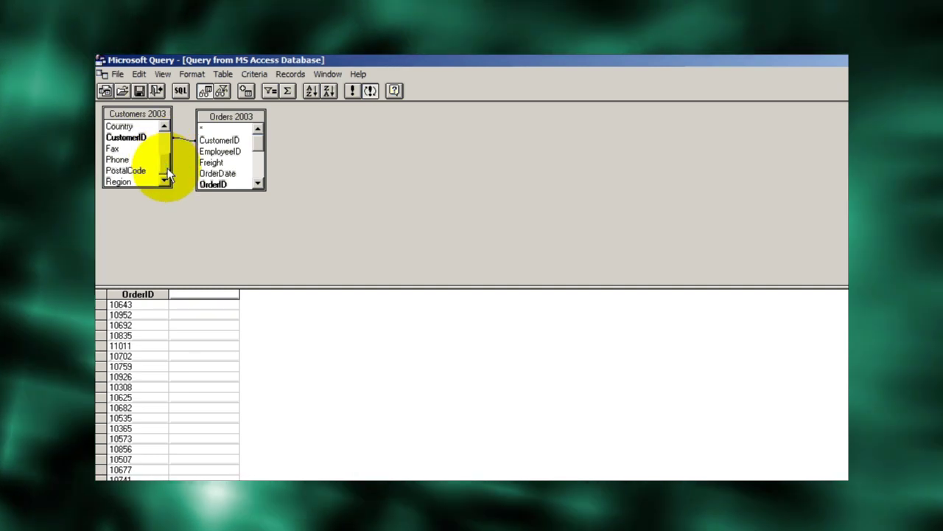
- Join Customers 2003 to Orders 2003 on CustomerID and add CompanyName to the grid
left_click(137, 140)
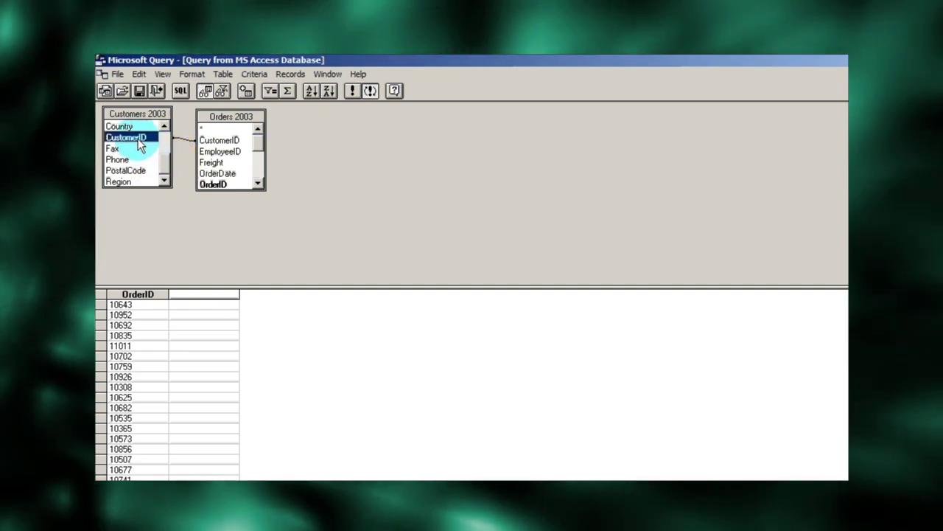
left_click_drag(138, 140, 230, 147)
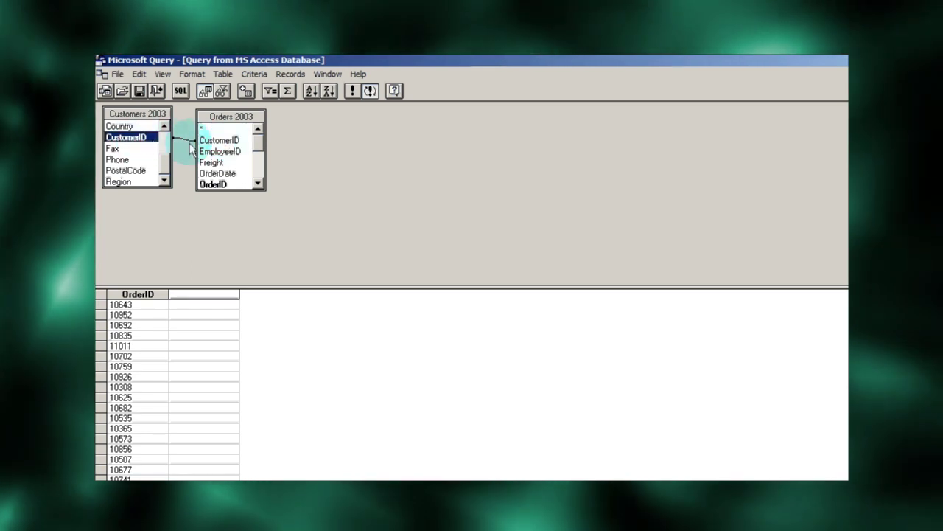
scroll(164, 151, "up", 2)
double_click(144, 149)
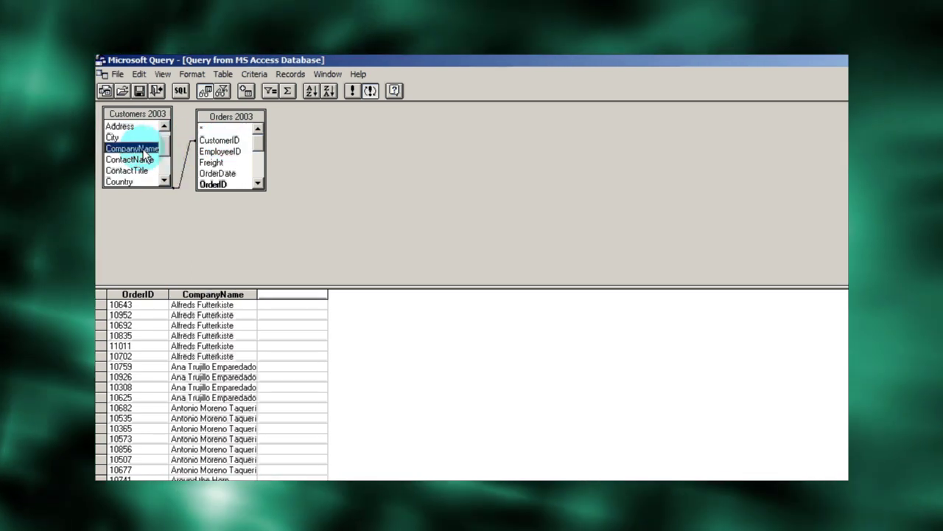
left_click(218, 152)
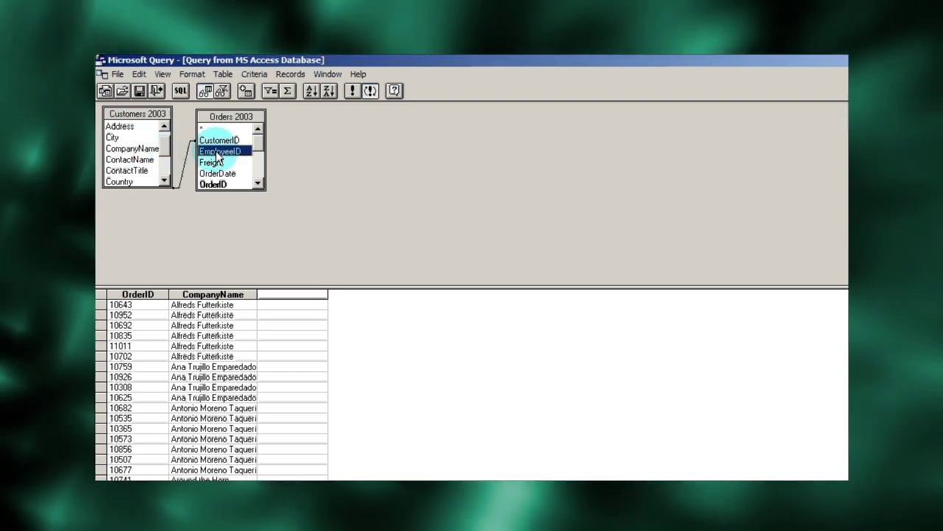
left_click(246, 92)
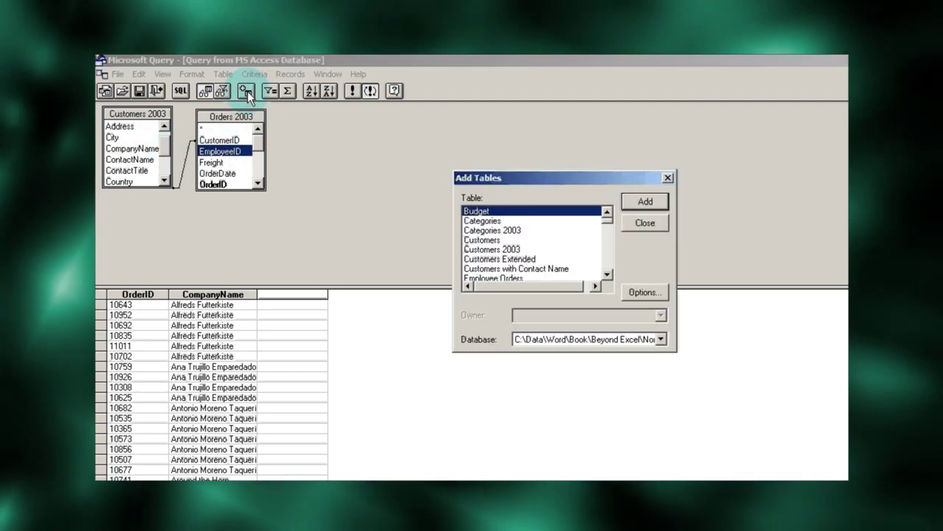
- Add the Employees 2003 table to the query
left_click_drag(608, 225, 608, 229)
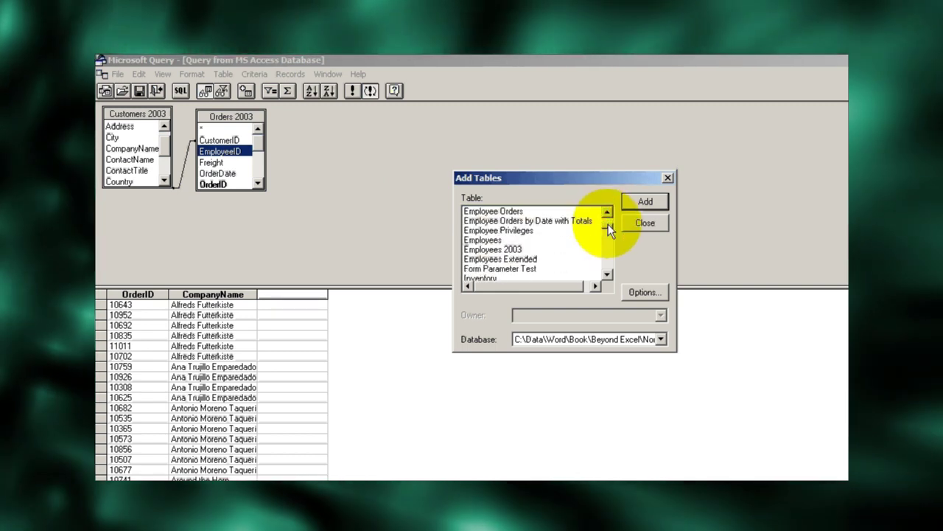
left_click(491, 249)
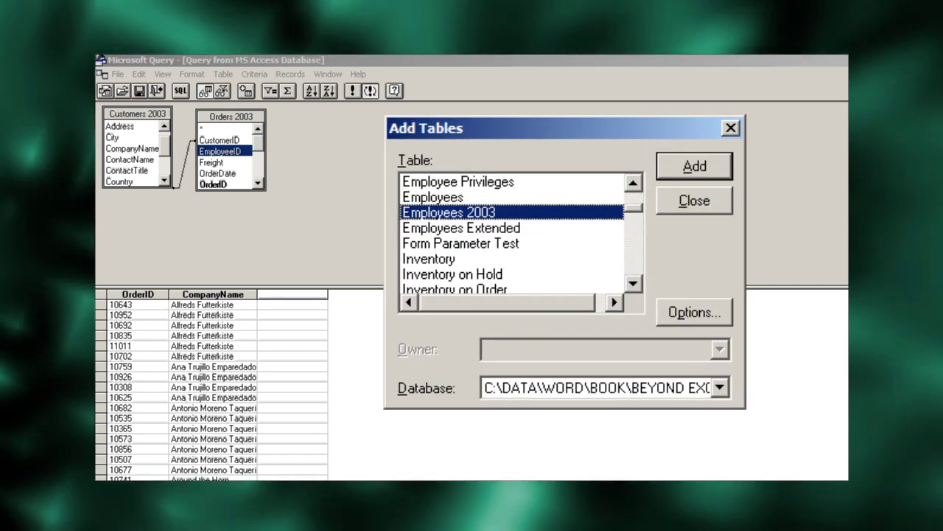
double_click(516, 248)
left_click(641, 220)
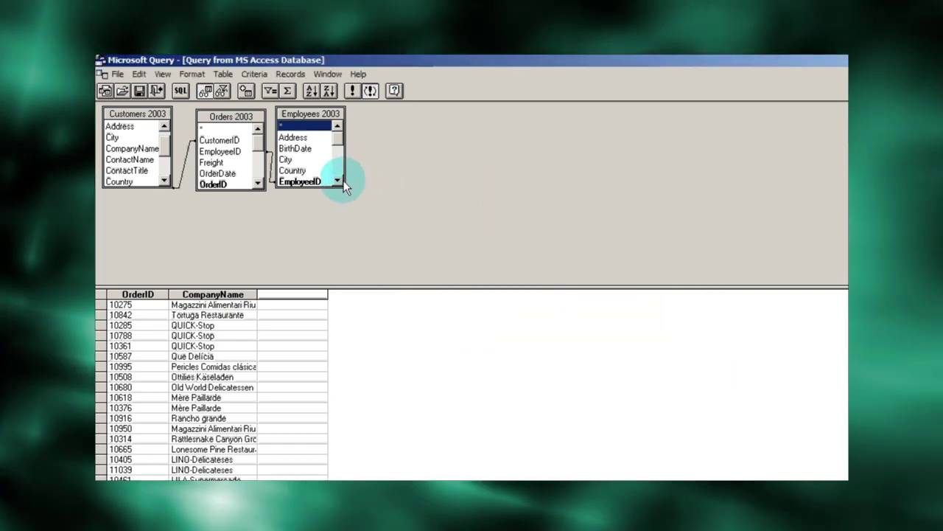
- Join Employees 2003 to Orders 2003 on EmployeeID and add FirstName and LastName columns
left_click(342, 181)
left_click(341, 181)
left_click(341, 181)
left_click(341, 180)
left_click(342, 180)
left_click_drag(300, 126, 220, 151)
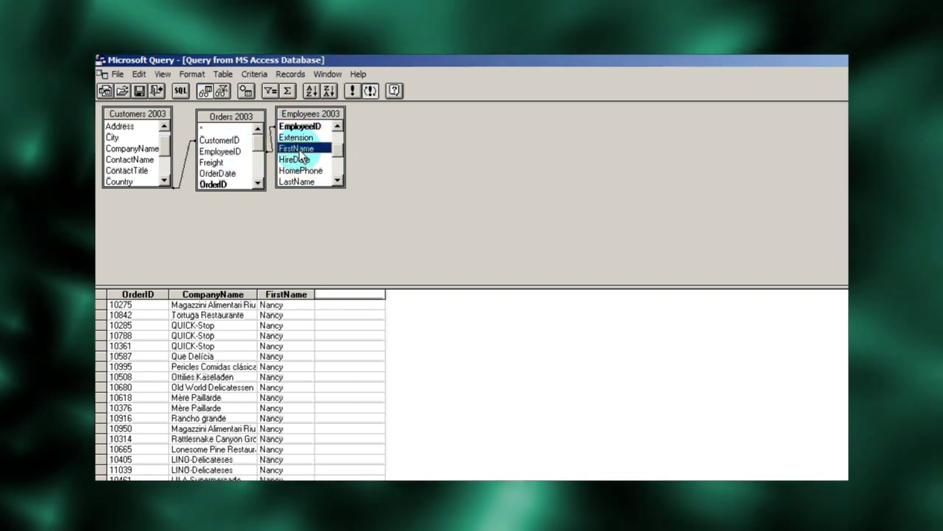
double_click(299, 181)
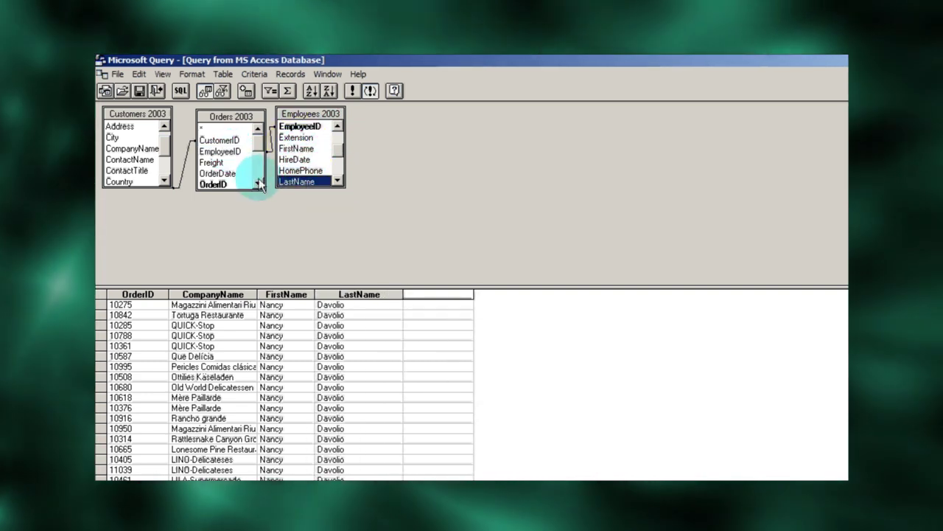
- Add OrderDate, Freight, ShipAddress and ShipCity columns from Orders 2003
left_click(259, 184)
double_click(222, 162)
double_click(214, 151)
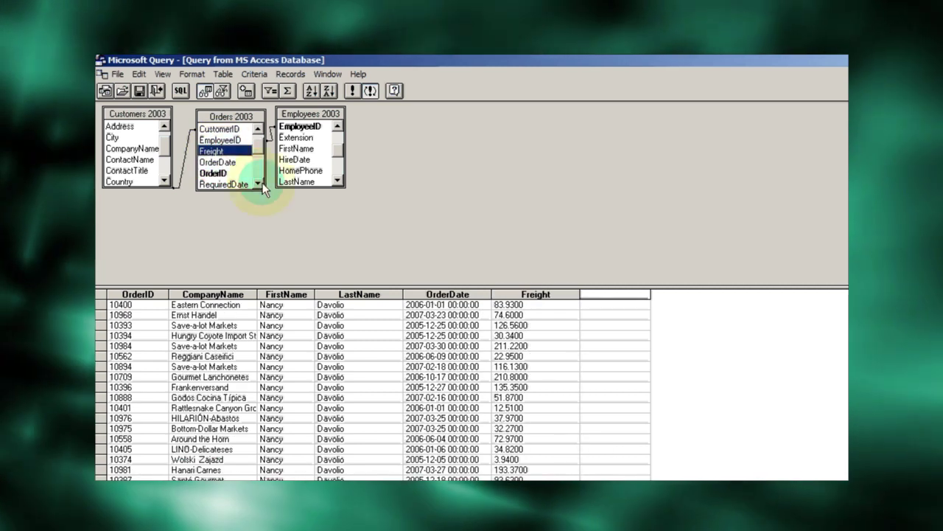
left_click(259, 184)
left_click(259, 183)
left_click(259, 184)
- Add ShipRegion, ShipPostalCode and ShipCountry columns from Orders 2003
left_click(259, 184)
left_click(259, 184)
double_click(221, 140)
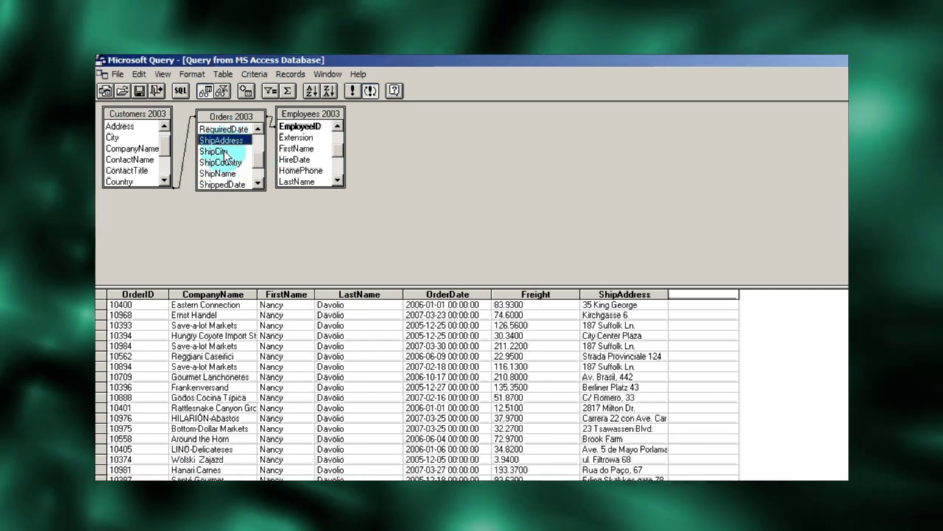
double_click(214, 151)
left_click(259, 184)
left_click(259, 183)
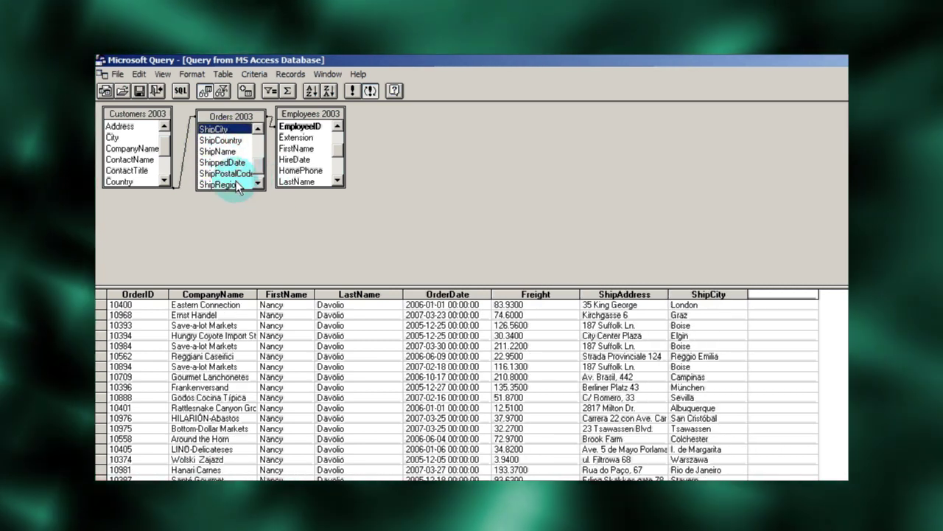
double_click(219, 184)
double_click(225, 173)
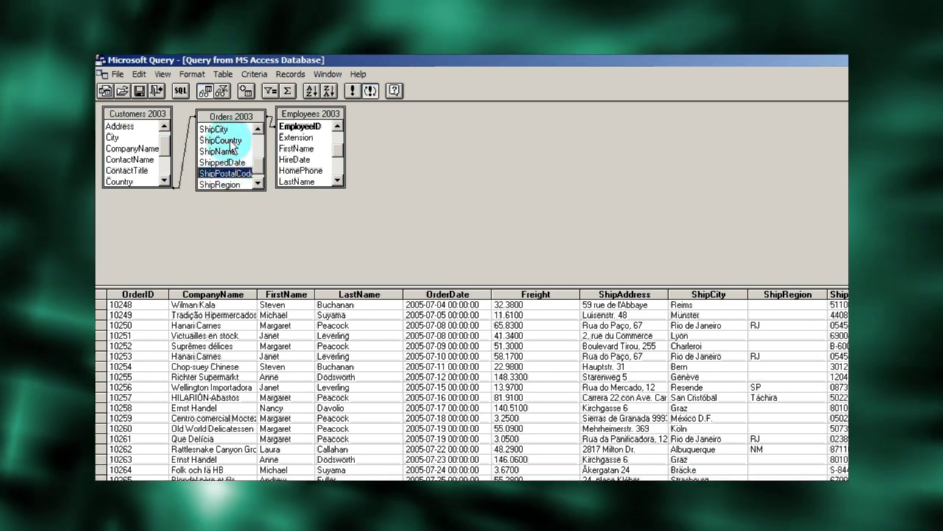
double_click(220, 140)
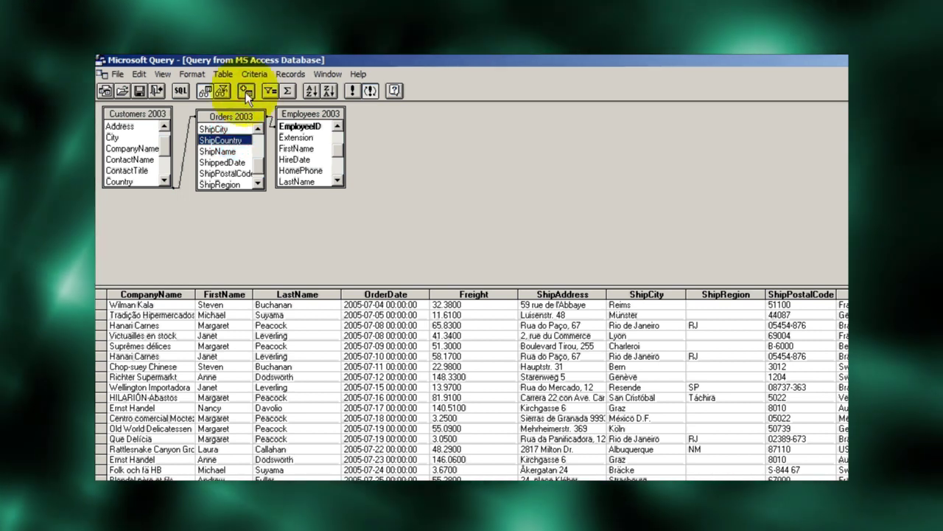
left_click(245, 91)
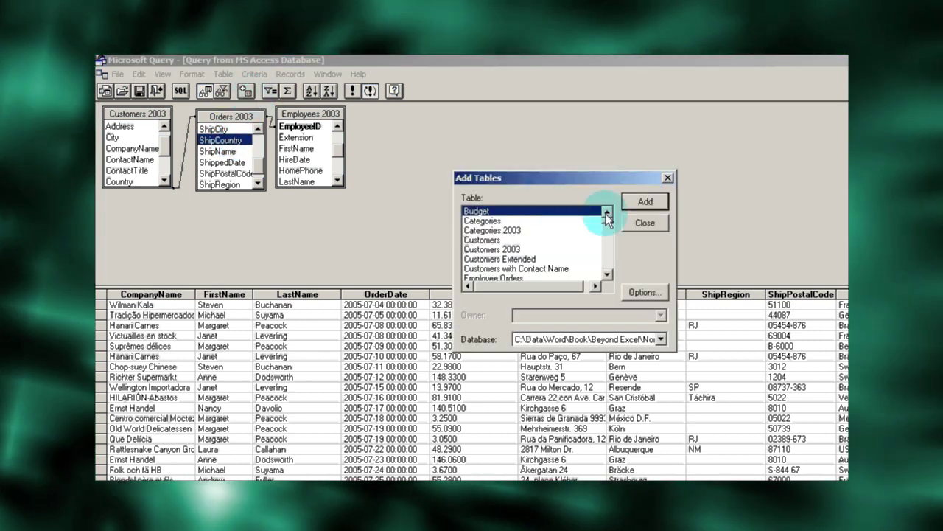
- Add Order Details 2003 to the query and place it below Employees 2003
left_click_drag(605, 213, 608, 237)
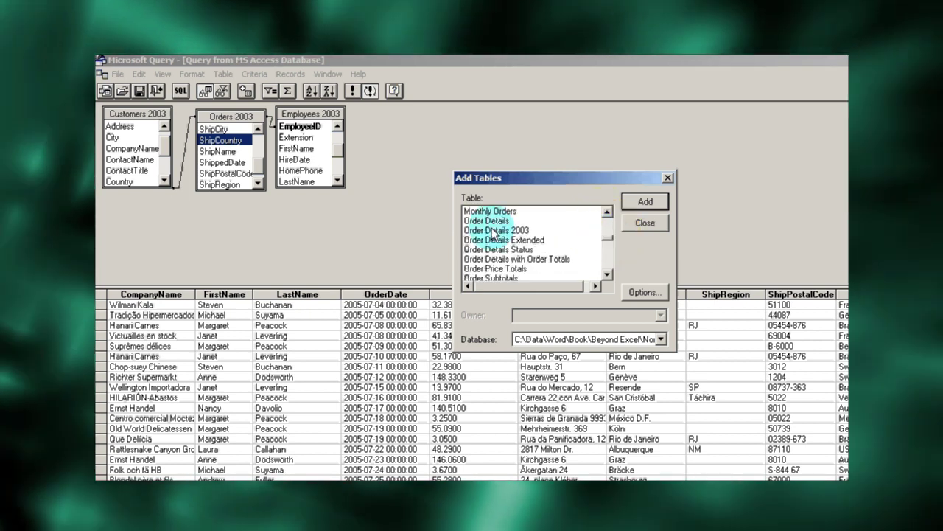
double_click(492, 231)
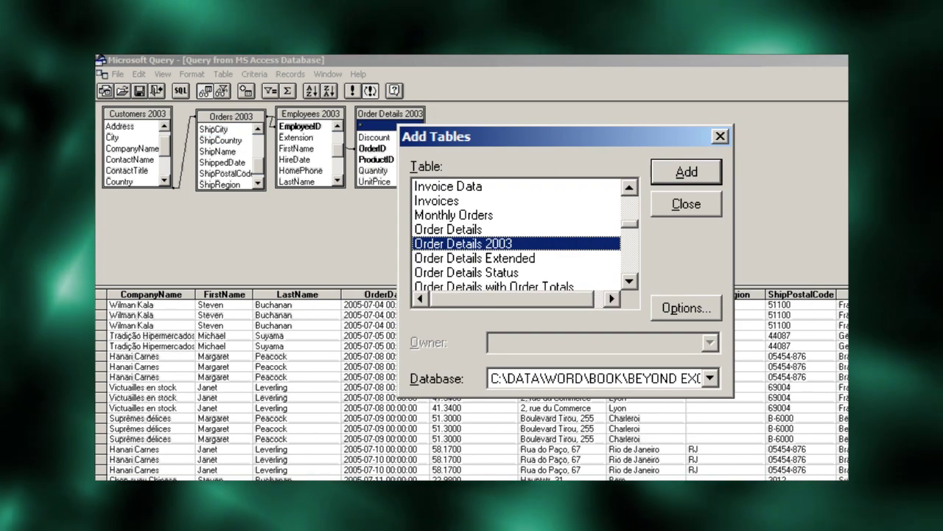
left_click(644, 222)
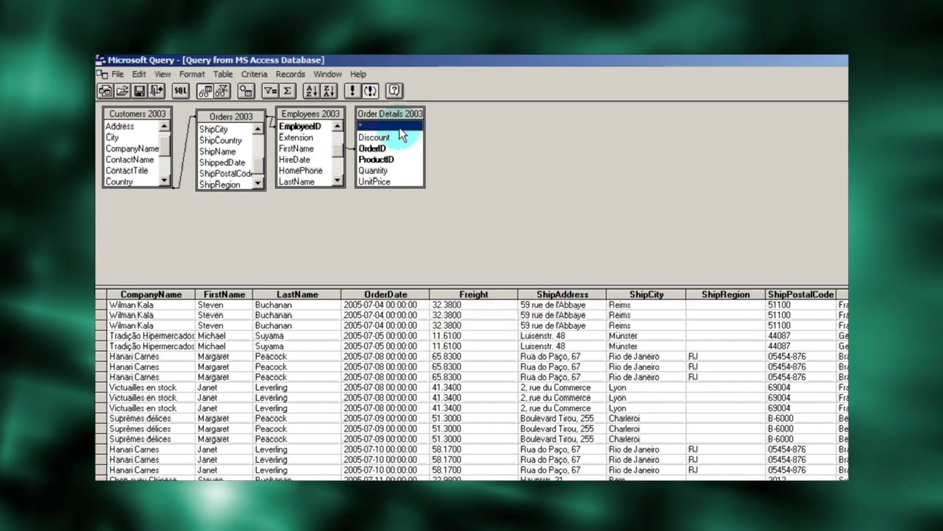
left_click_drag(394, 117, 313, 210)
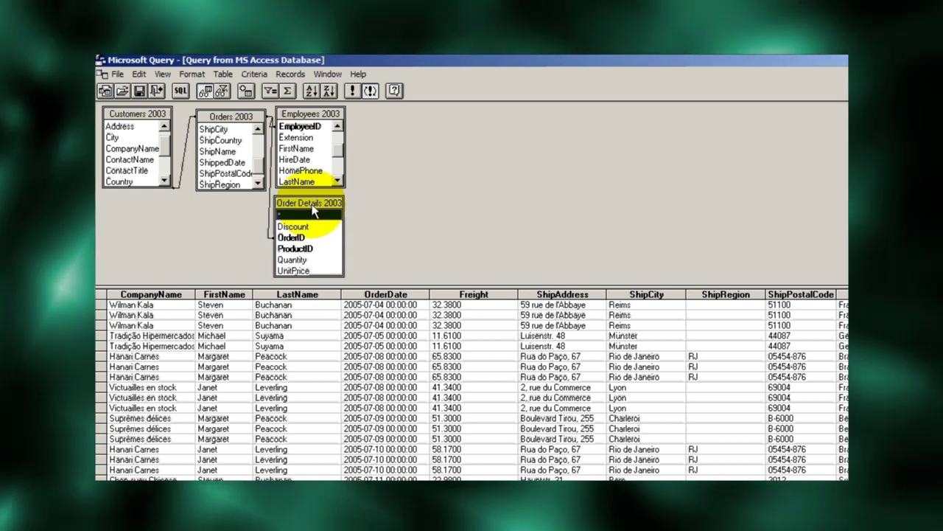
- Check the OrderID join between Orders 2003 and Order Details 2003, and its ProductID field
left_click_drag(314, 212, 313, 211)
left_click_drag(262, 171, 263, 151)
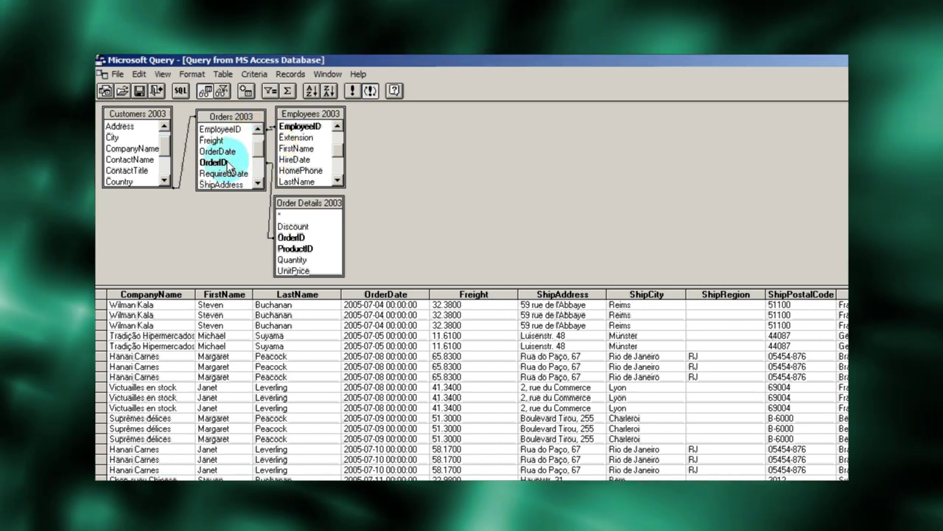
left_click(221, 162)
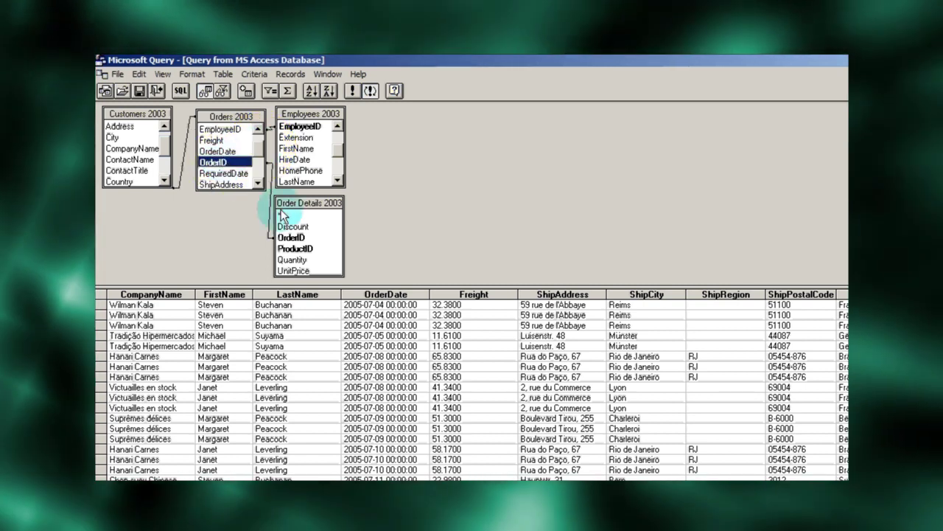
left_click(297, 238)
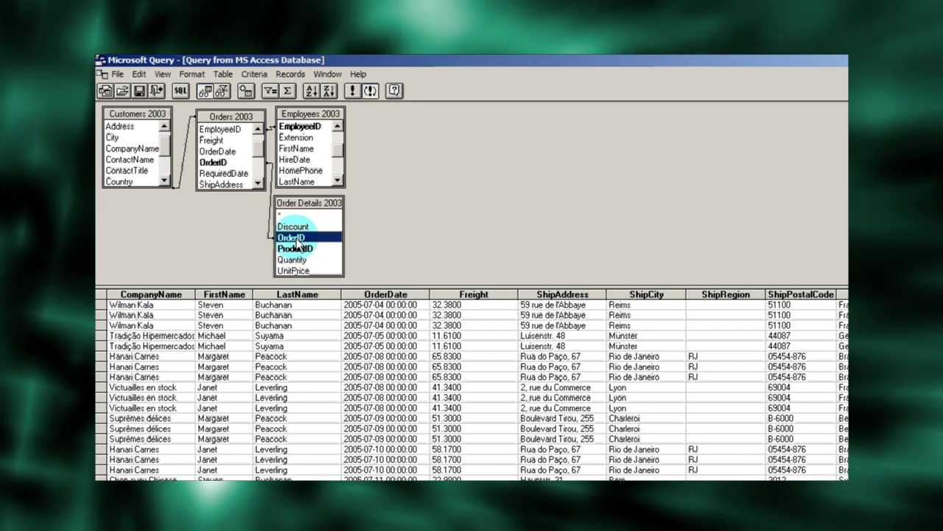
left_click(298, 250)
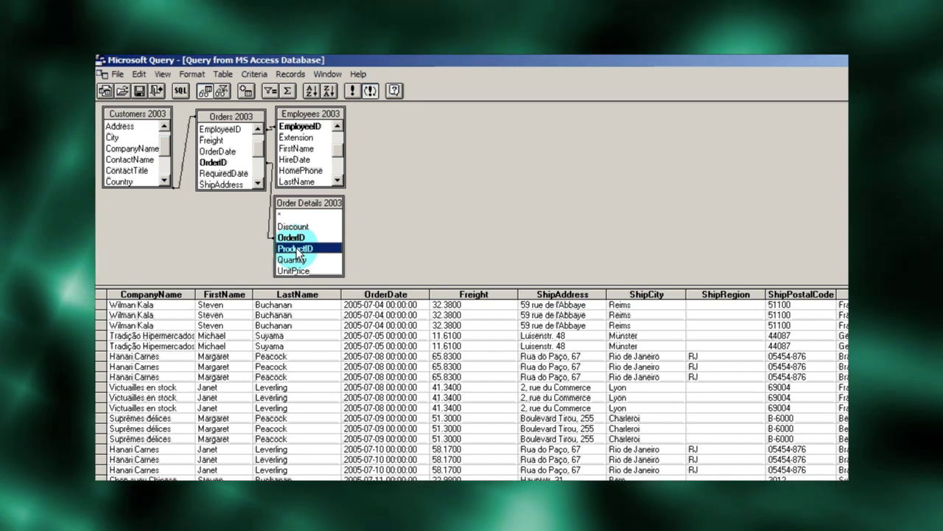
- Add Products 2003 beside Order Details 2003 and add ProductName and UnitPrice columns
left_click(246, 90)
left_click_drag(608, 216, 611, 259)
double_click(486, 230)
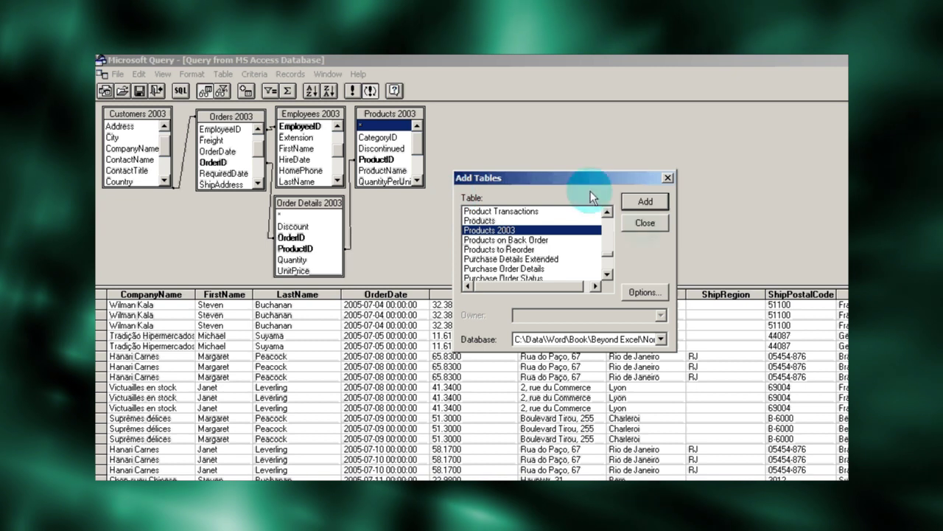
left_click(645, 223)
left_click_drag(398, 112, 396, 205)
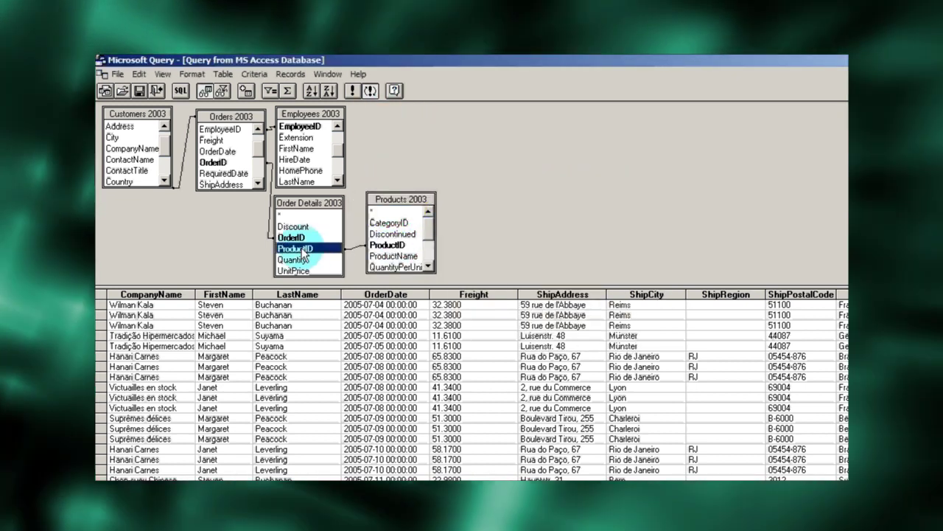
double_click(394, 256)
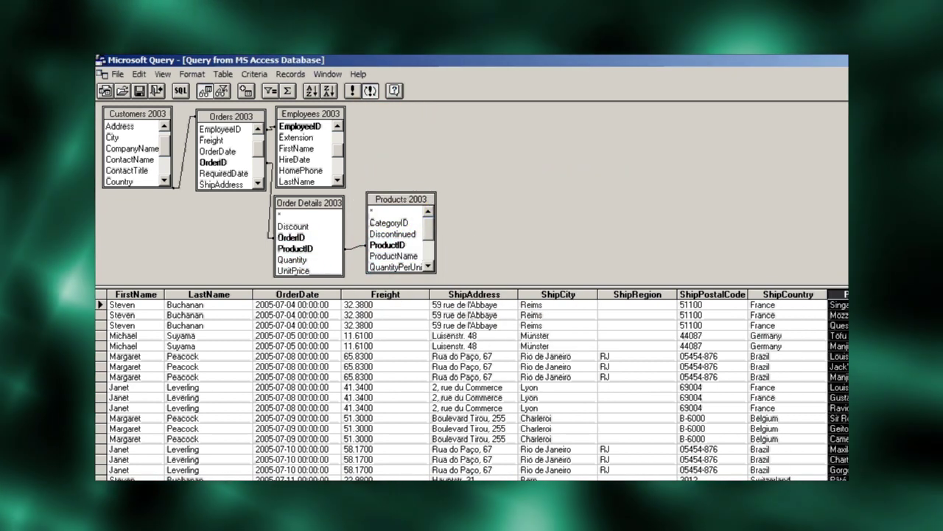
double_click(293, 270)
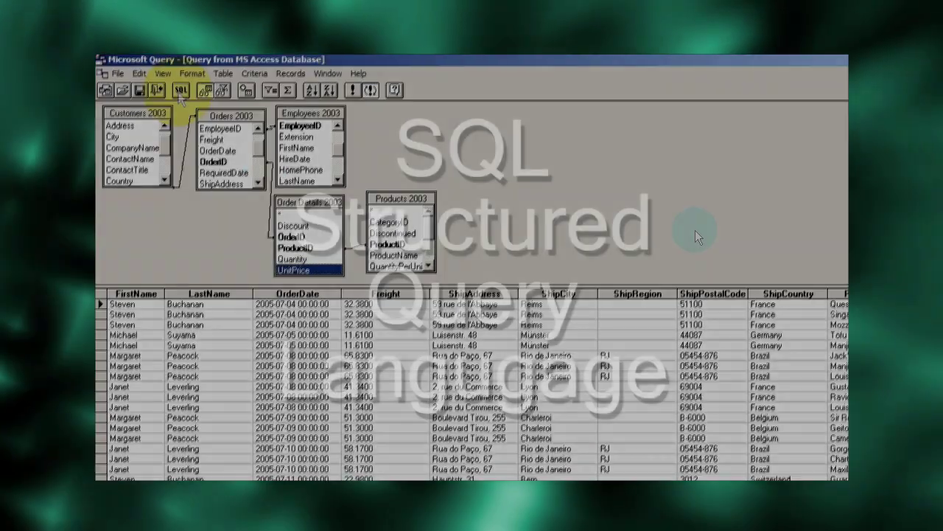
left_click(180, 89)
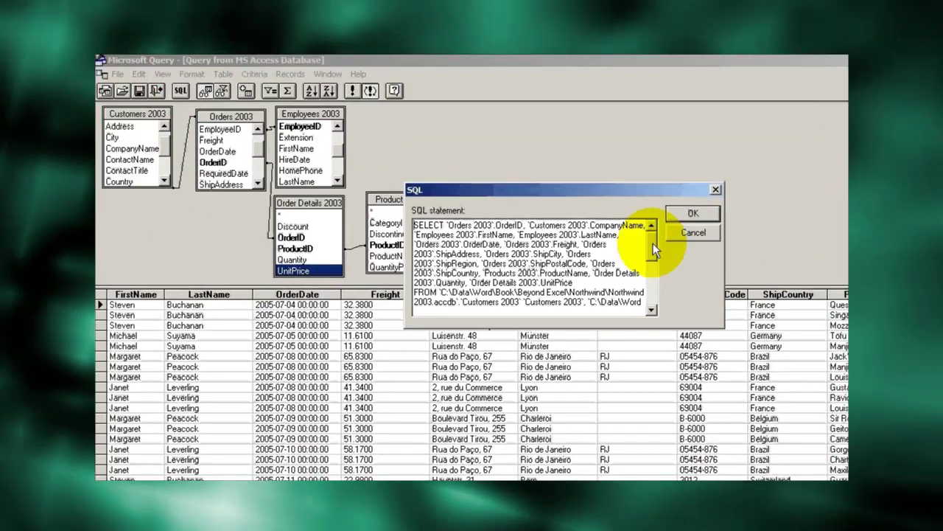
left_click_drag(667, 238, 655, 295)
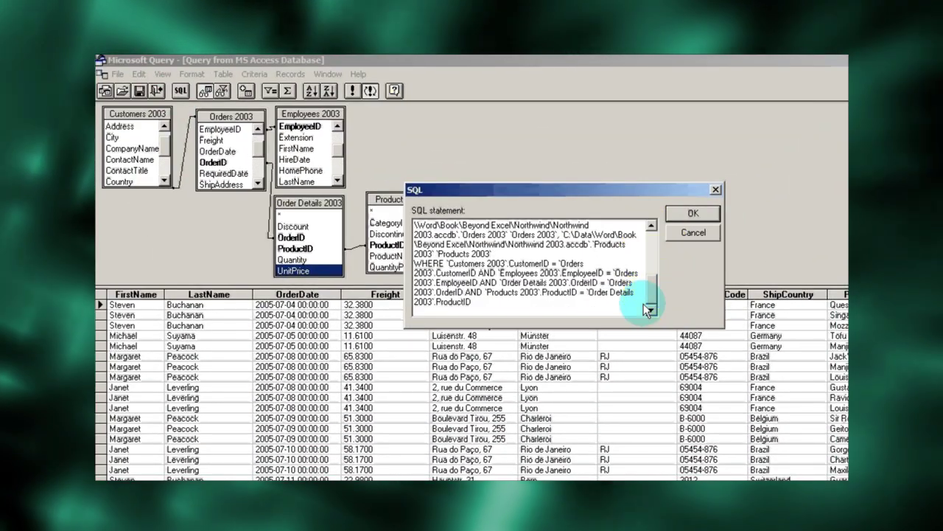
left_click_drag(479, 301, 385, 184)
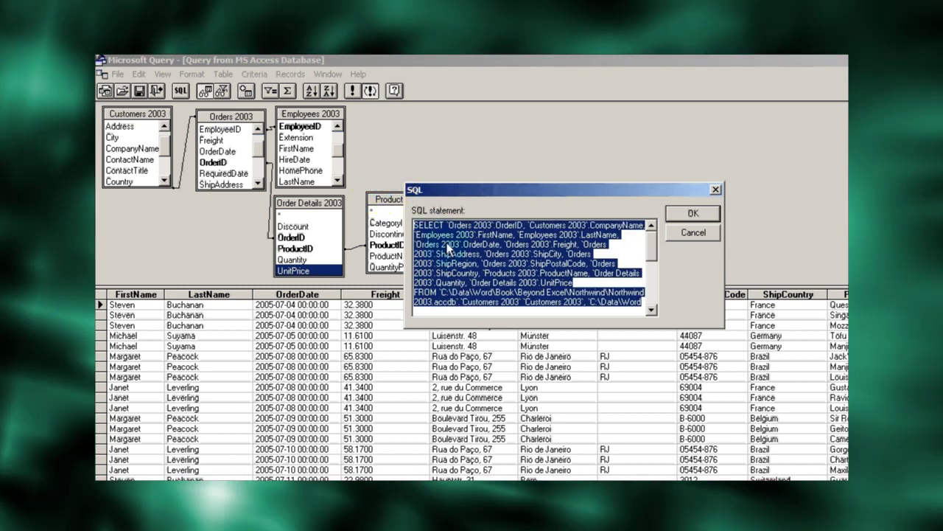
right_click(447, 249)
left_click(467, 277)
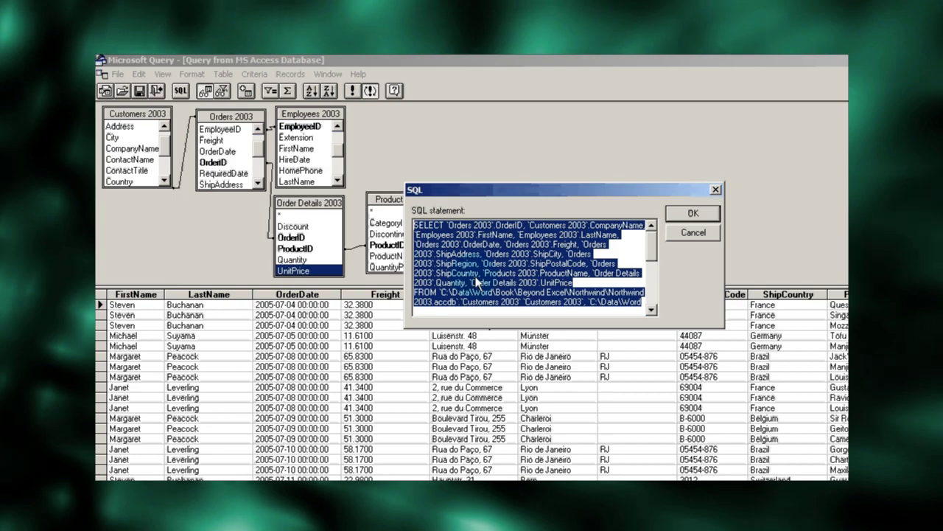
left_click(693, 232)
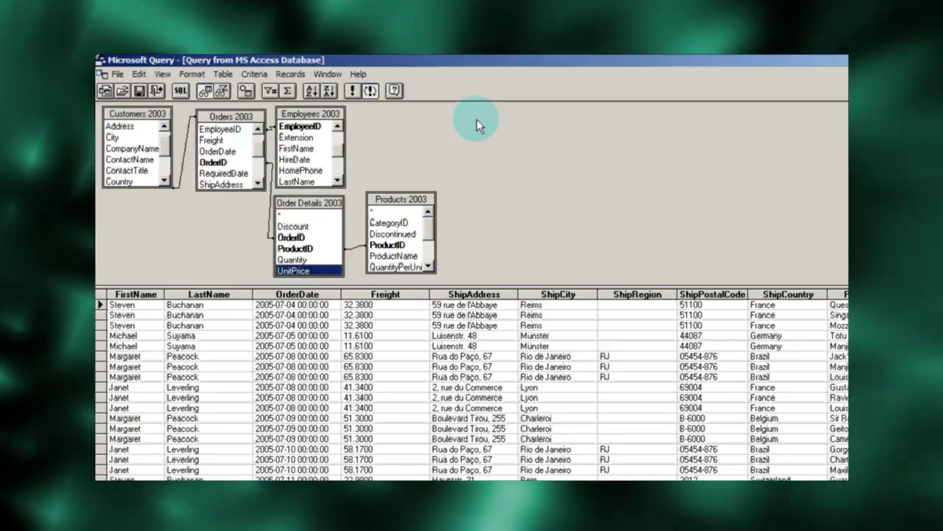
- Return the query results to Excel as a table placed at cell A4 of Sheet1
left_click(158, 90)
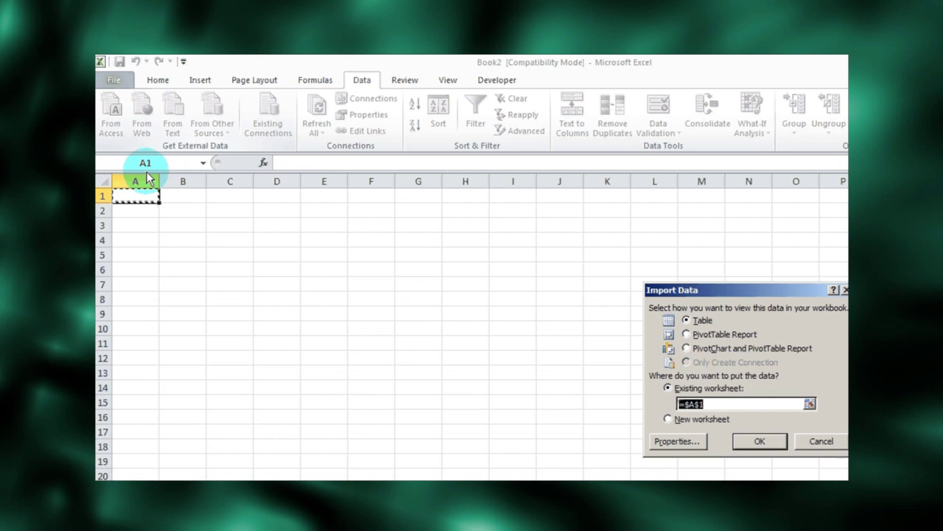
left_click(133, 237)
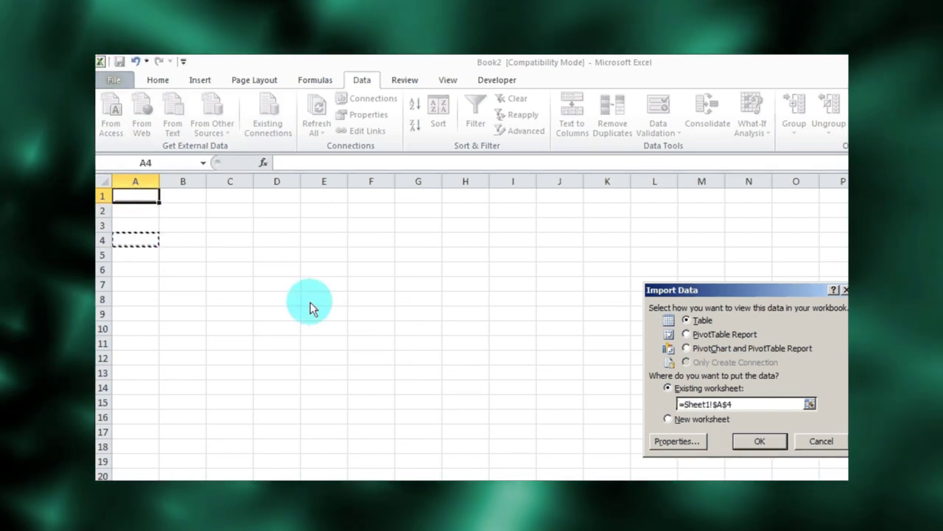
left_click(769, 441)
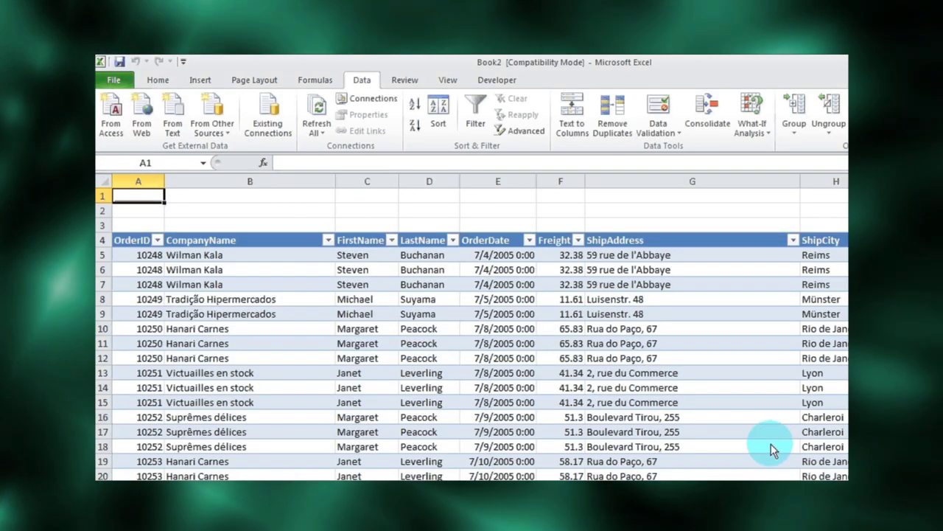